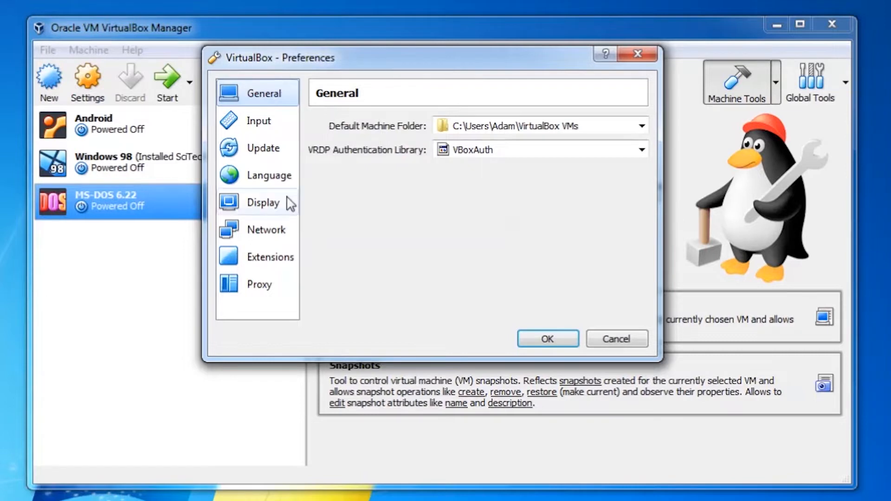
- Disable DHCP support for the NatNetwork NAT network in the global network preferences and save the preferences
left_click(275, 228)
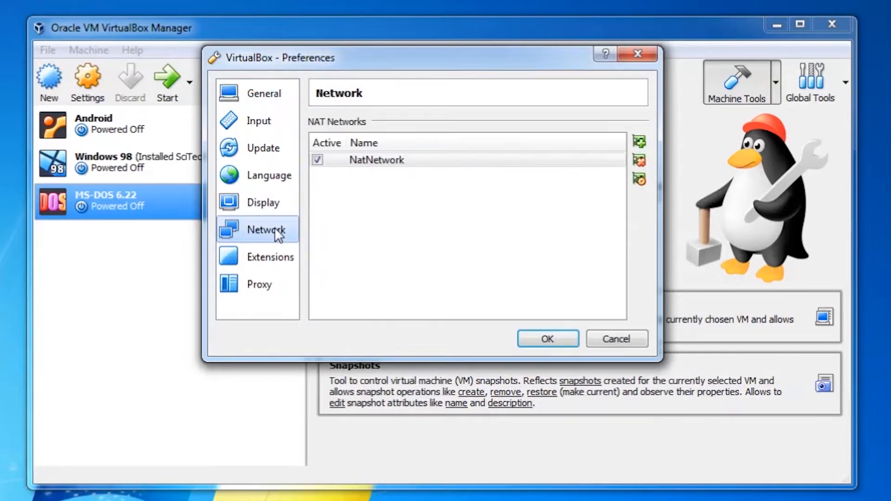
mouse_move(411, 170)
left_click(639, 180)
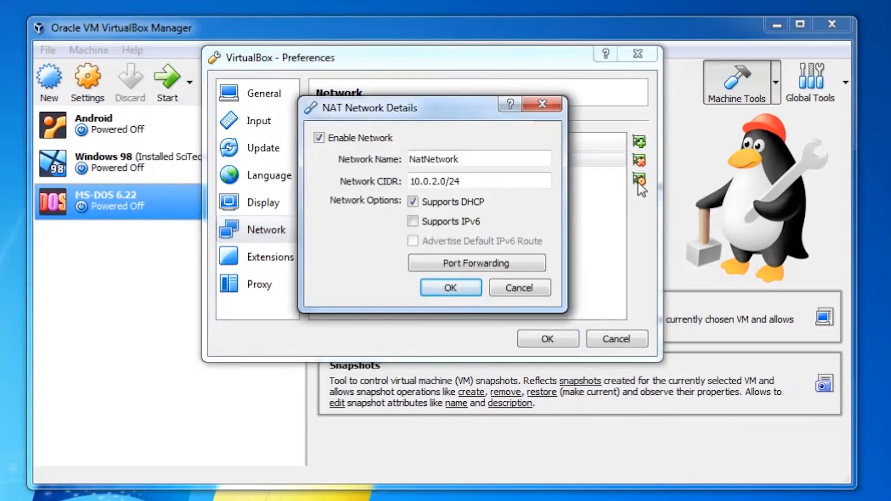
left_click(412, 202)
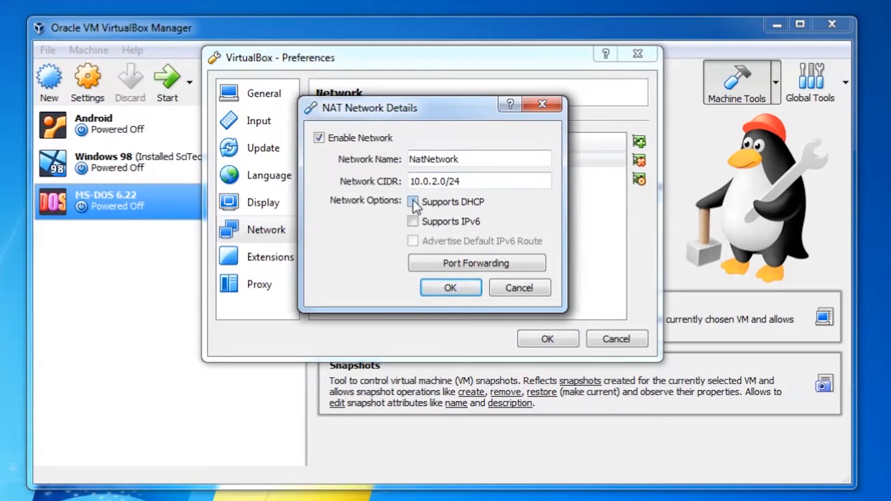
left_click(457, 291)
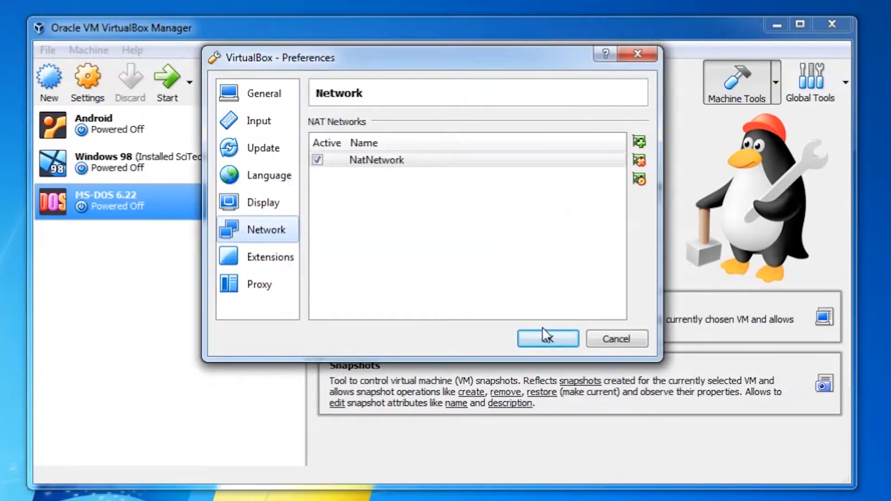
left_click(552, 336)
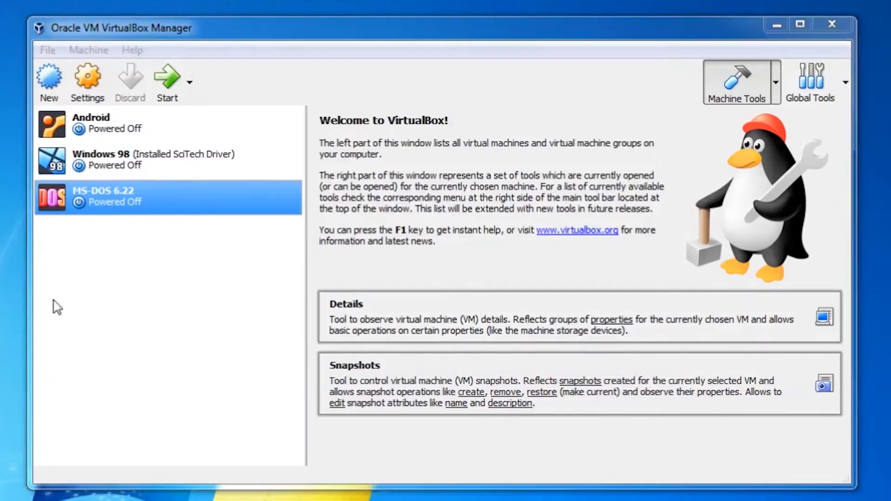
- Begin a new virtual machine named pfSense with type Linux and version Other Linux (32-bit)
left_click(45, 78)
type("pfSense")
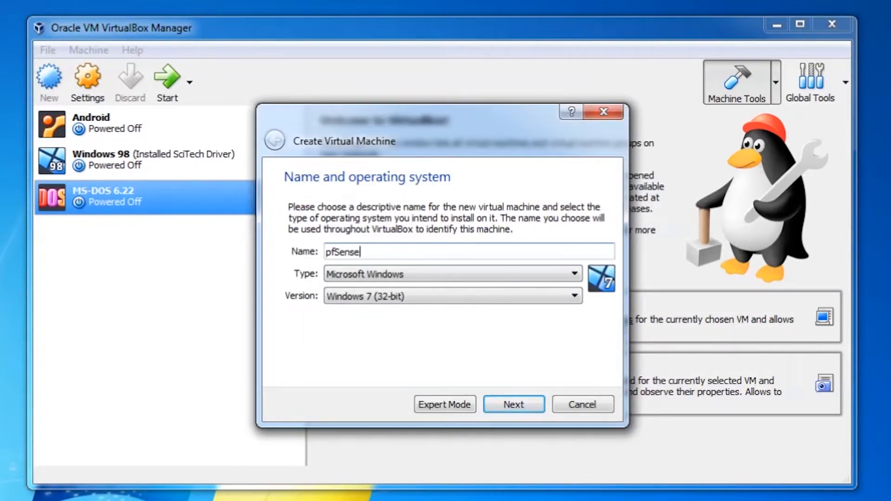
left_click(557, 274)
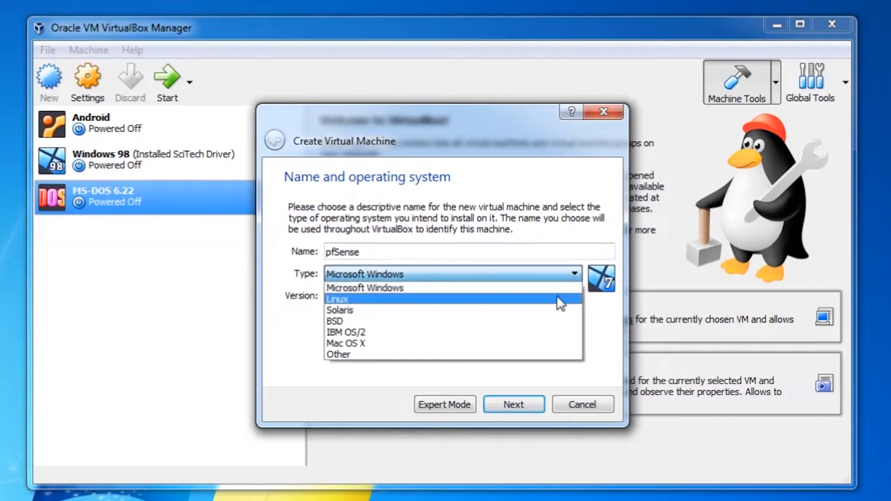
left_click(559, 301)
left_click(573, 297)
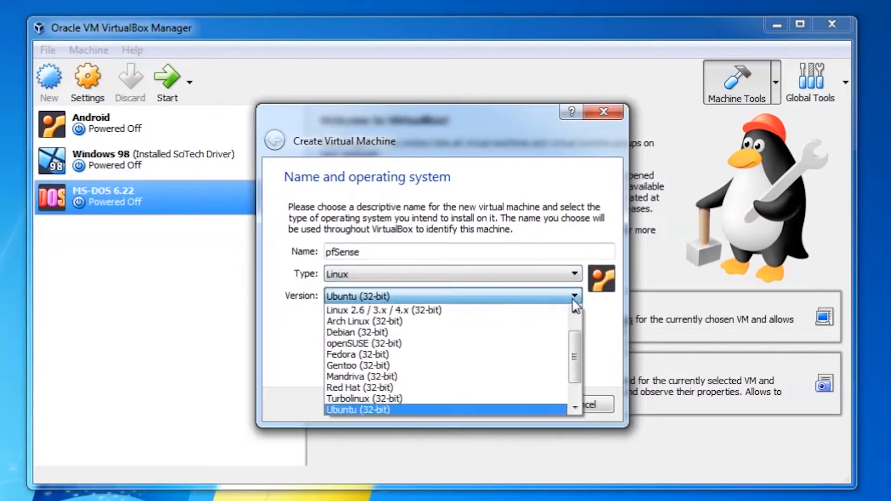
scroll(510, 389, "down", 1)
left_click(487, 409)
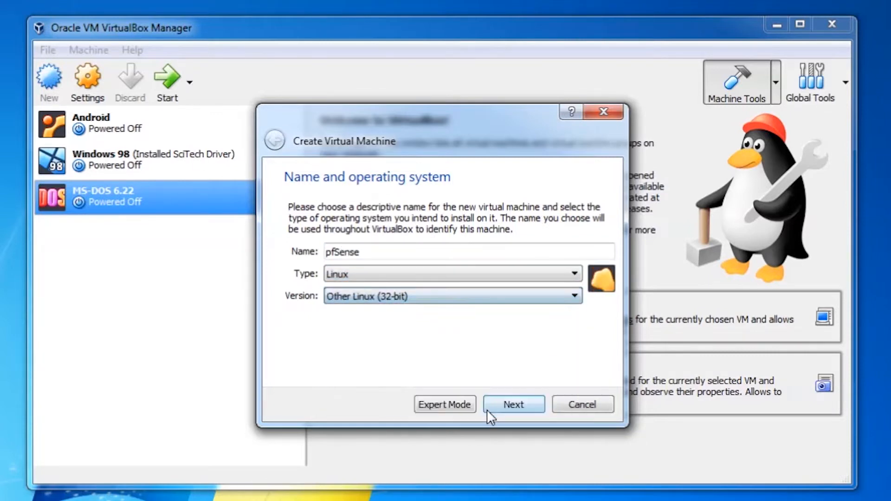
left_click(521, 405)
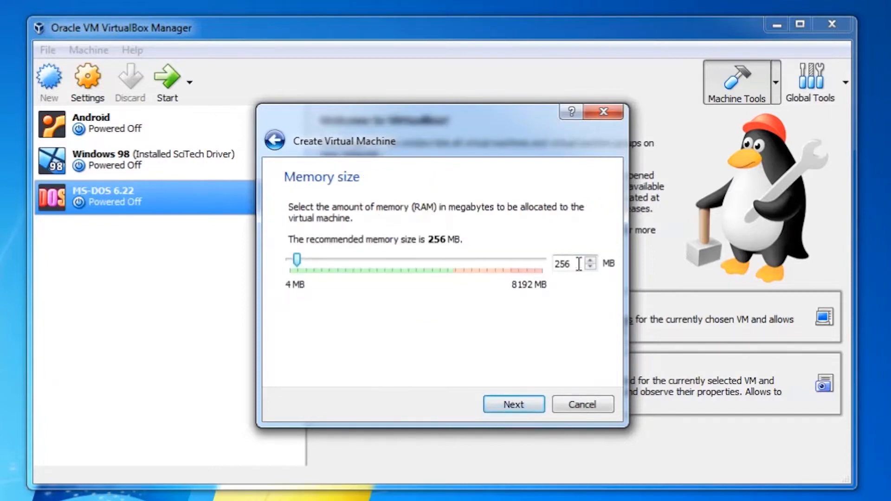
- Accept 256 MB of memory and create a dynamically allocated 8.00 GB VDI hard disk named pfSense
left_click(532, 402)
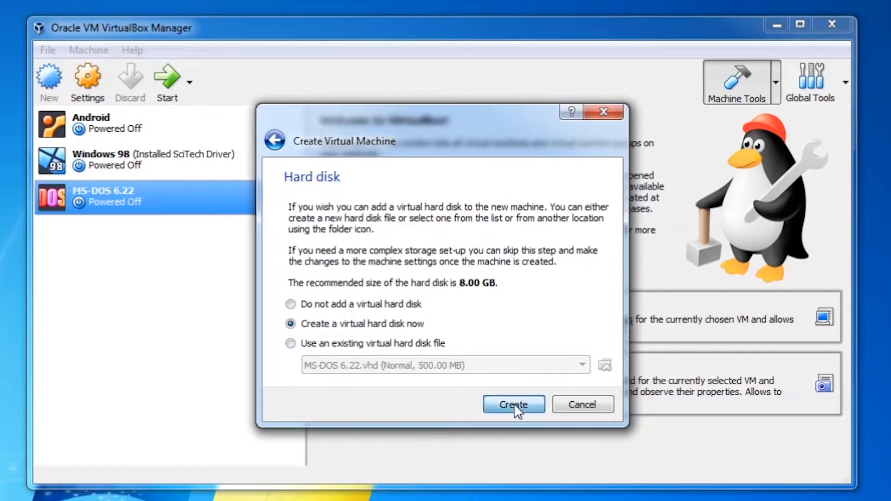
left_click(513, 403)
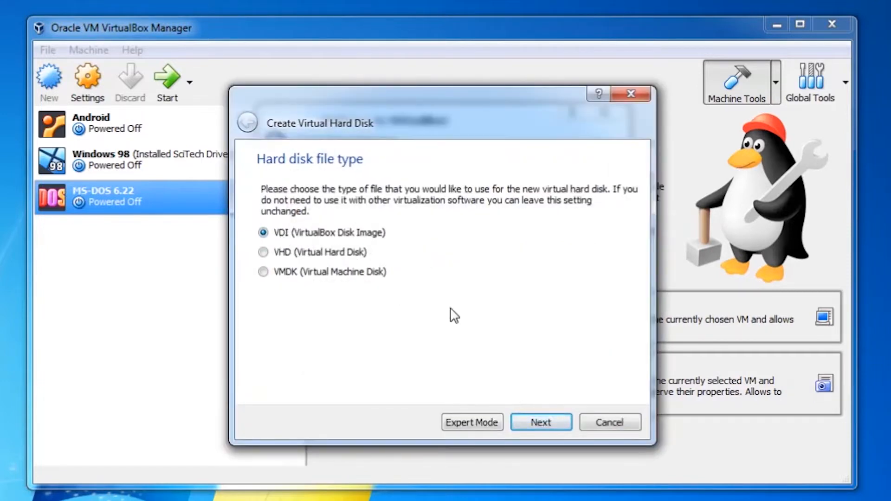
left_click(541, 423)
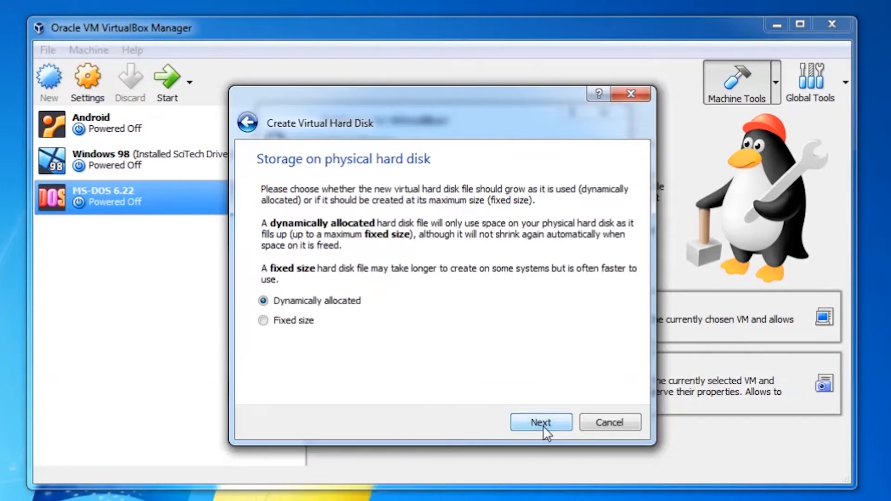
left_click(542, 423)
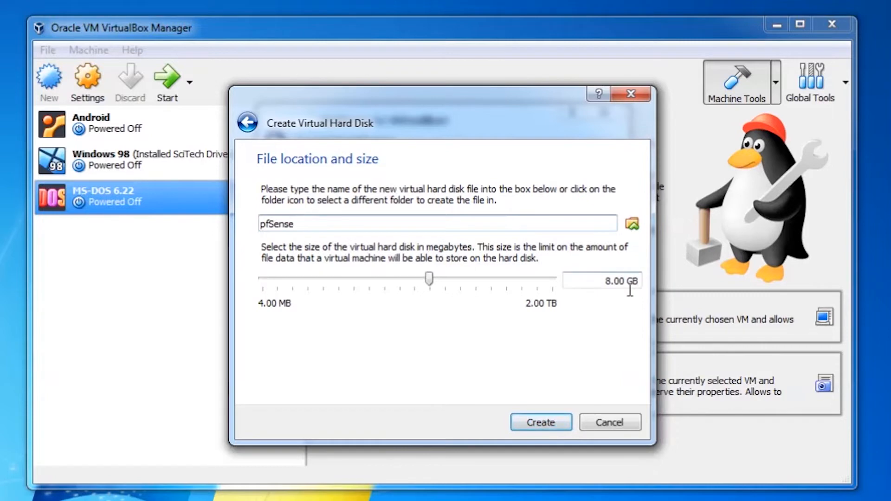
left_click(541, 423)
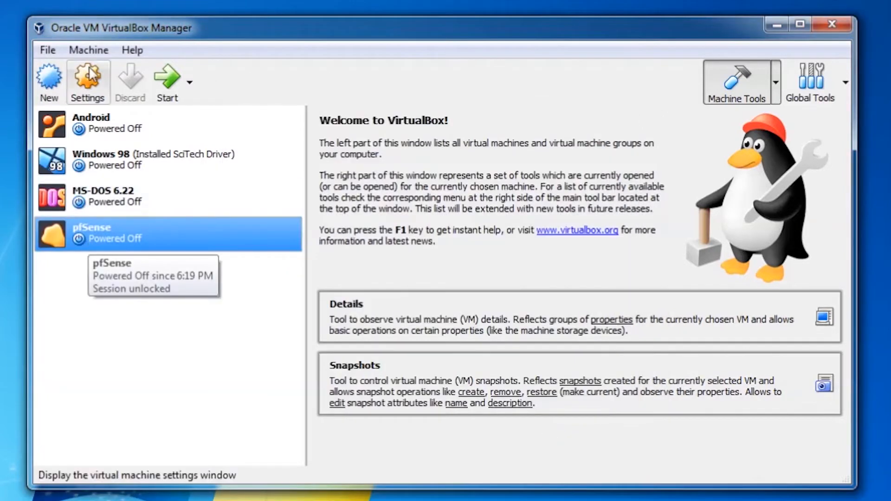
- Exclude the floppy drive from the boot order in the pfSense machine's system settings
left_click(88, 78)
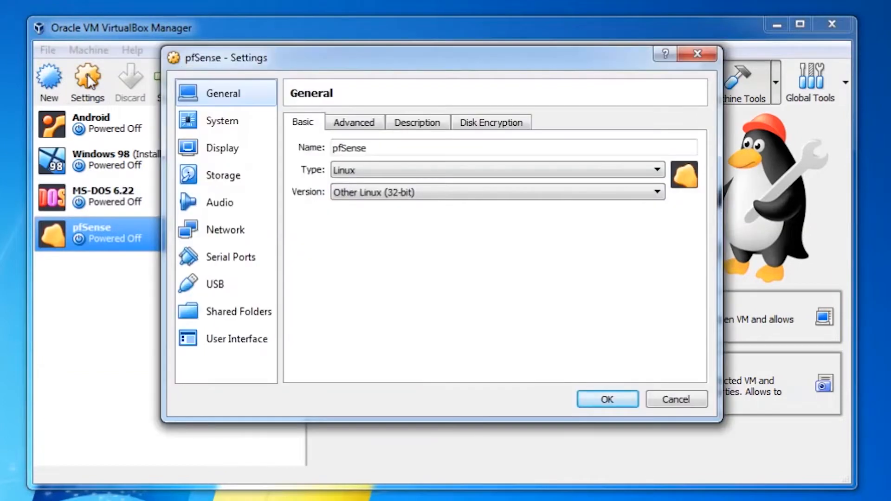
left_click(218, 121)
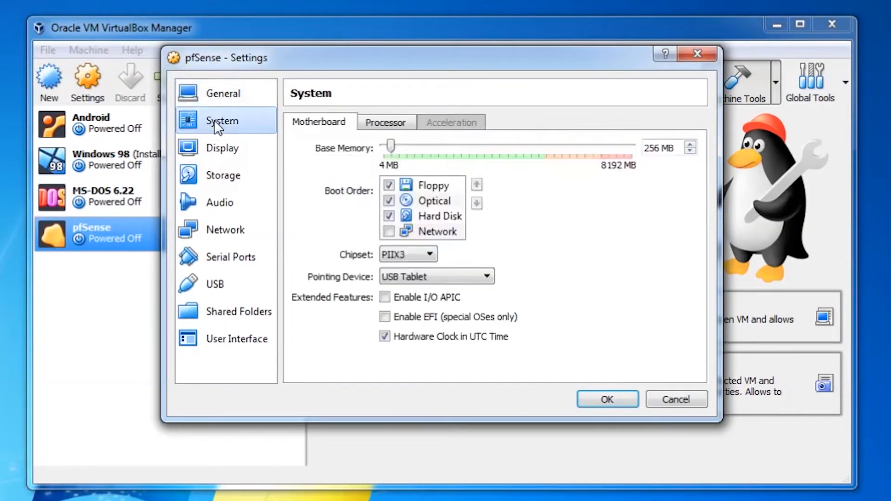
left_click(389, 185)
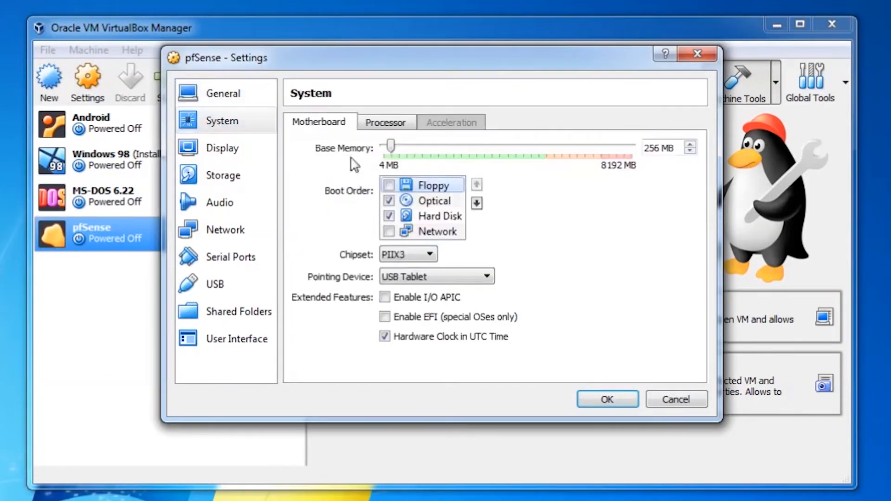
- Load the pfSense-CE-2.4.4-RELEASE-p3-amd64 disc image from Downloads into the machine's empty optical drive
left_click(232, 176)
left_click(325, 181)
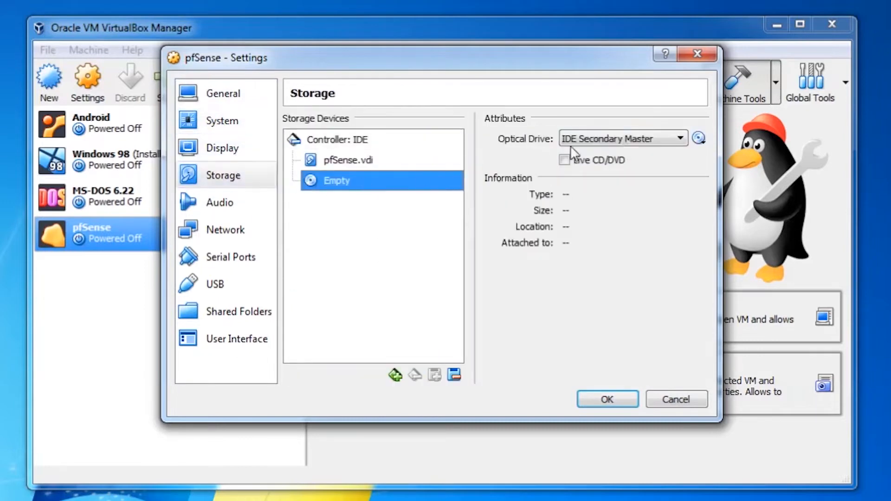
left_click(704, 142)
left_click(787, 159)
left_click(672, 200)
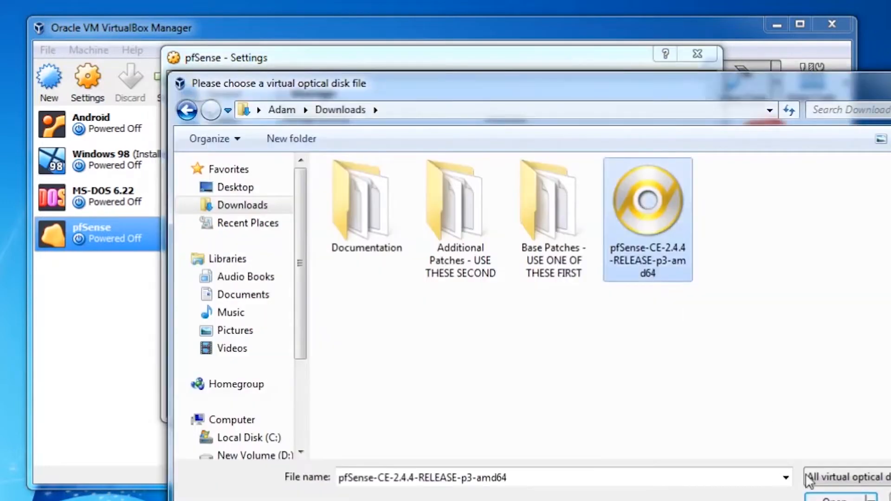
left_click(833, 498)
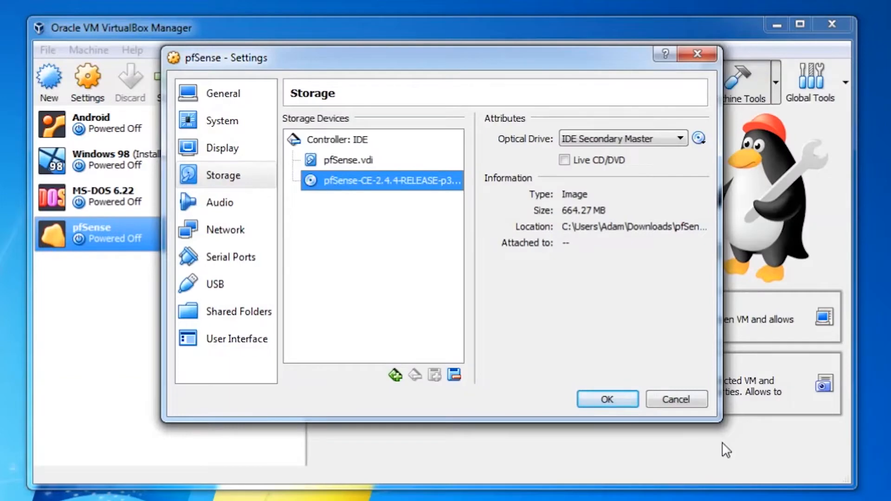
- Disable the pfSense machine's audio and attach network Adapter 1 to Bridged Adapter
left_click(226, 208)
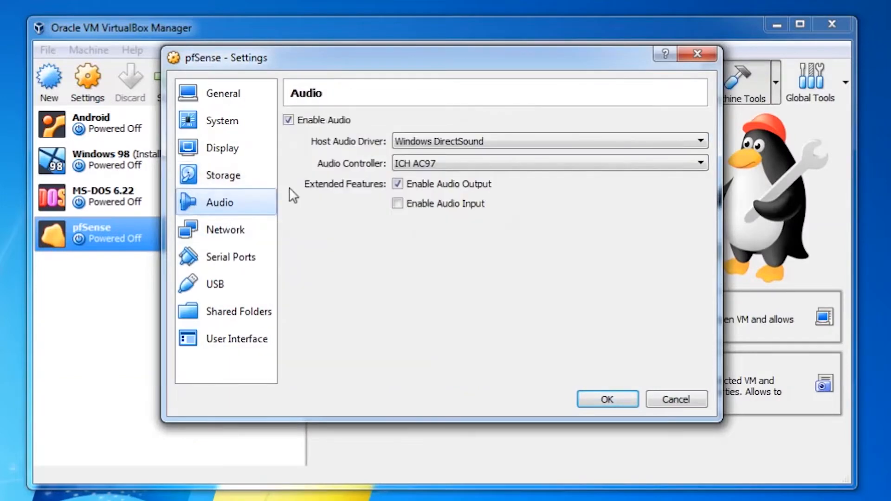
left_click(288, 120)
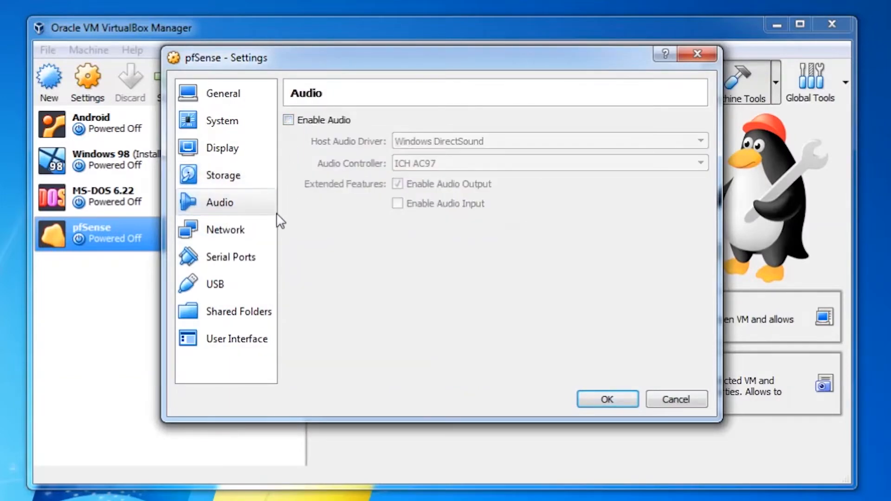
left_click(236, 232)
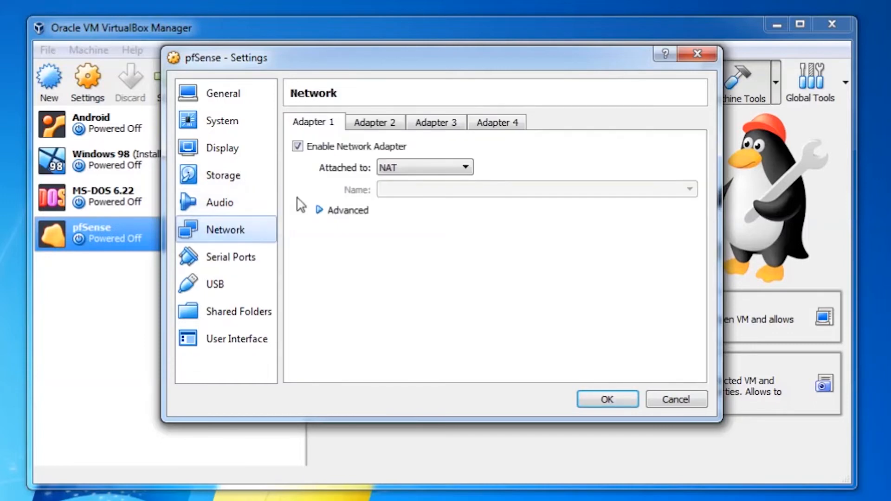
left_click(439, 167)
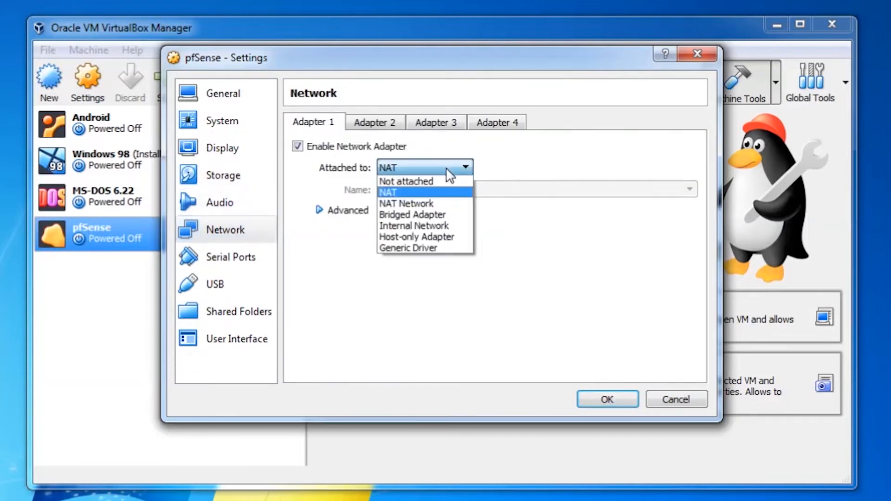
left_click(427, 214)
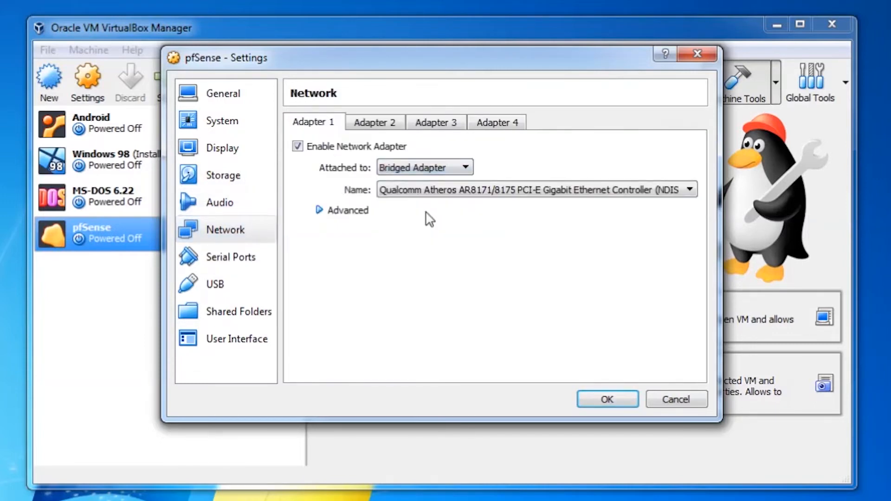
- Enable network Adapter 2 and attach it to Internal Network
left_click(382, 124)
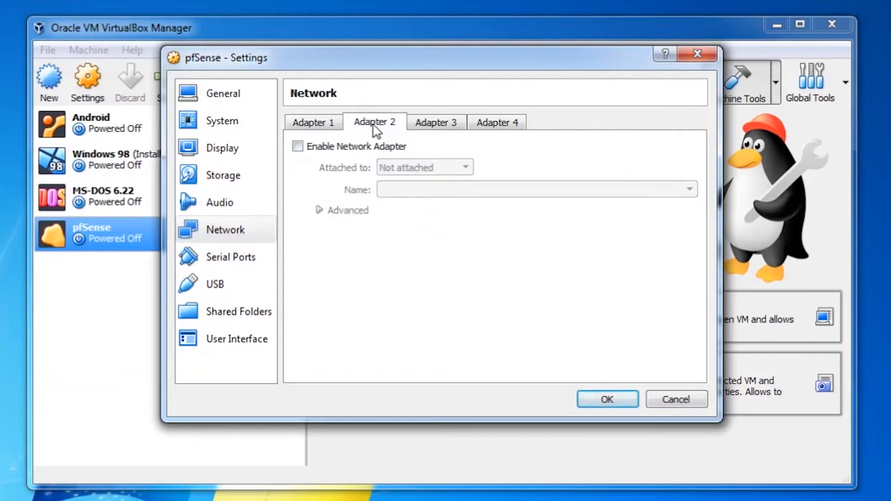
left_click(300, 147)
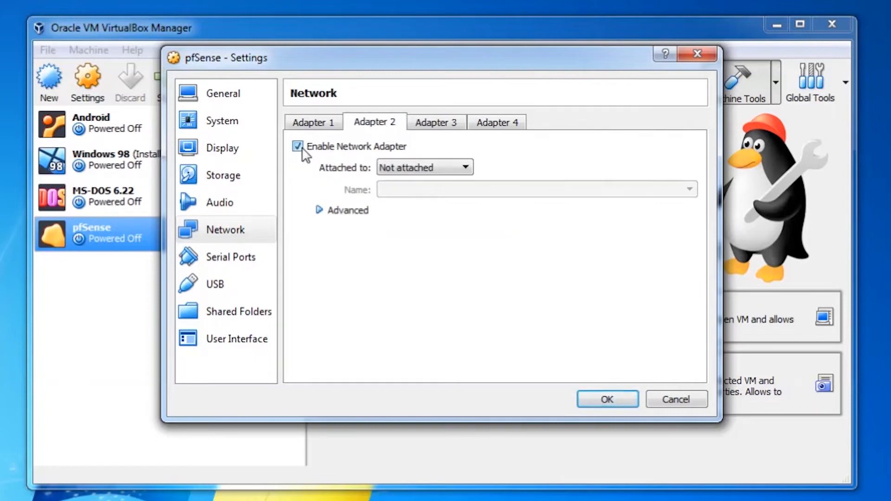
left_click(450, 167)
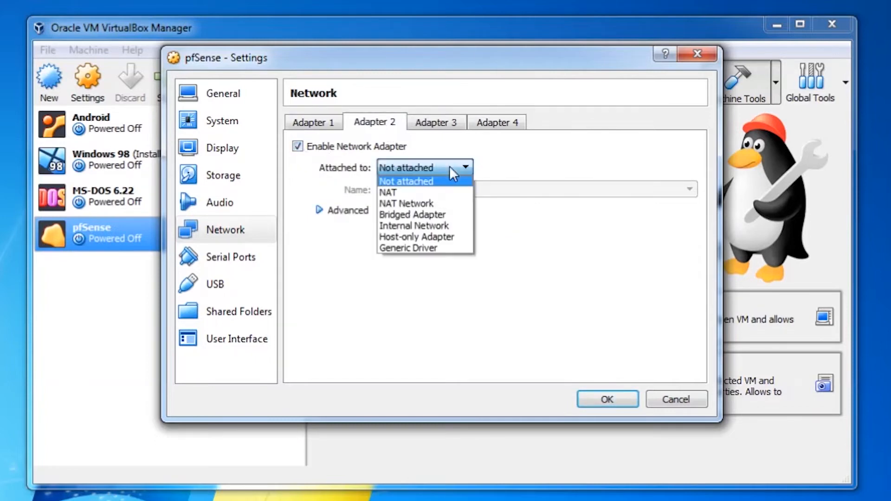
left_click(447, 226)
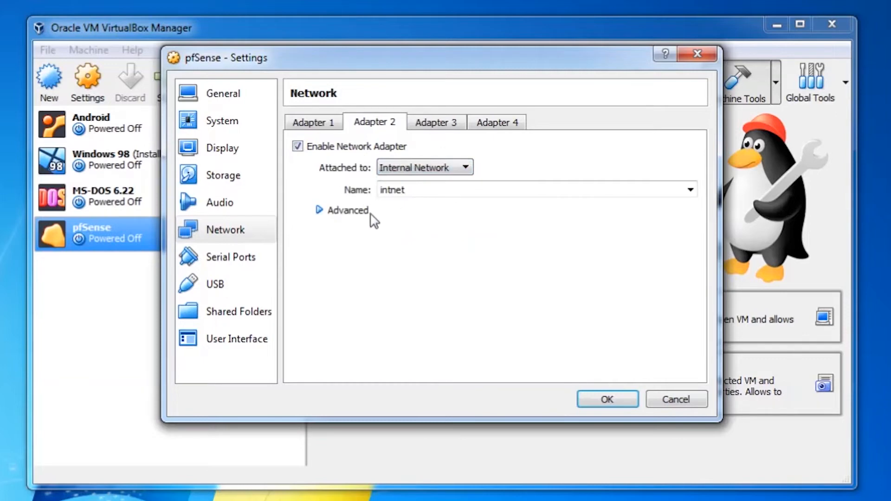
- Disable the pfSense machine's USB controller and save the machine settings
left_click(241, 290)
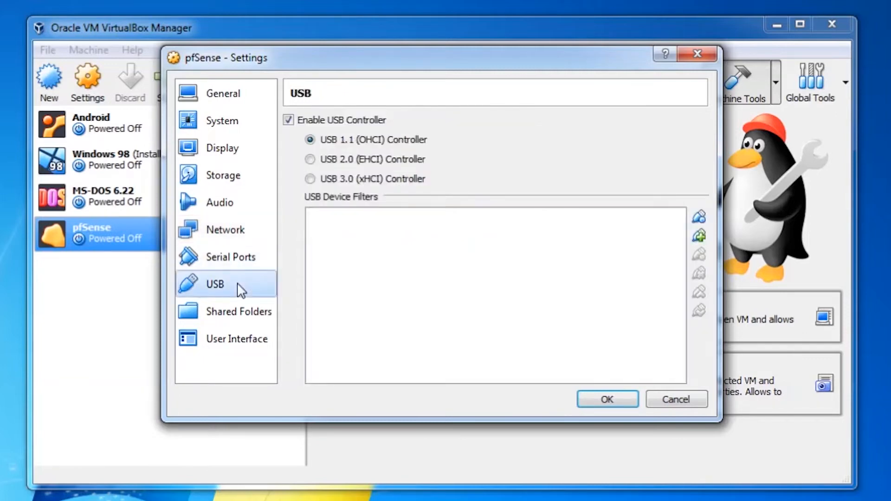
left_click(288, 121)
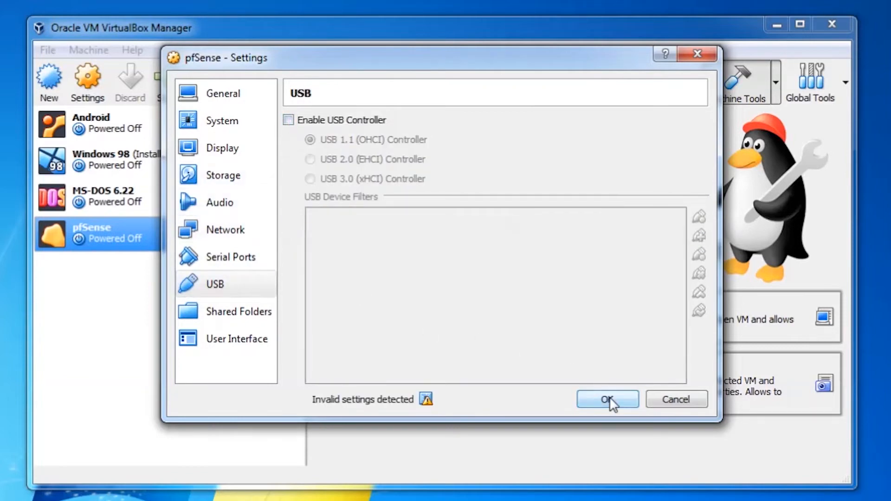
left_click(608, 399)
- Launch the pfSense virtual machine with Normal Start and boot it with the default pfSense option
right_click(144, 236)
mouse_move(189, 331)
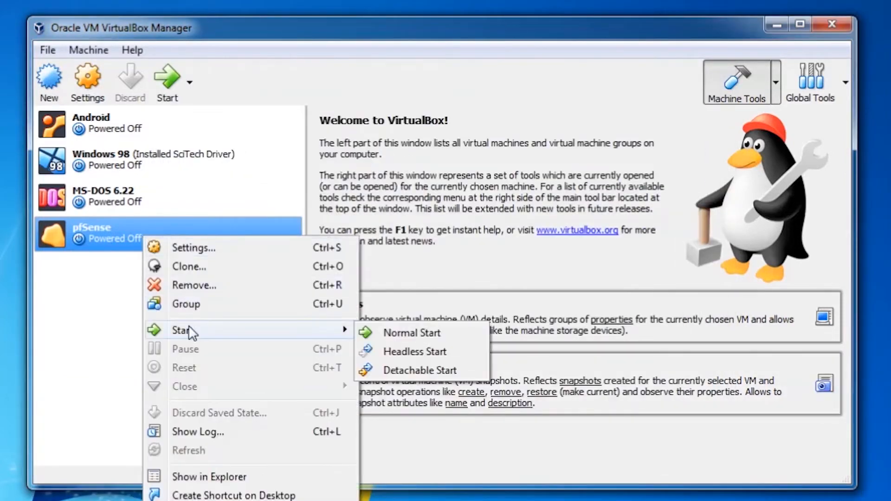
left_click(415, 333)
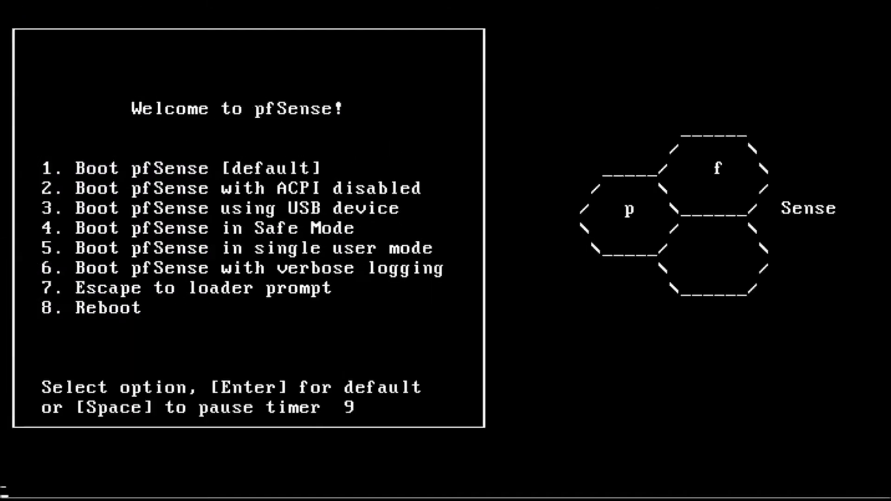
key("Return")
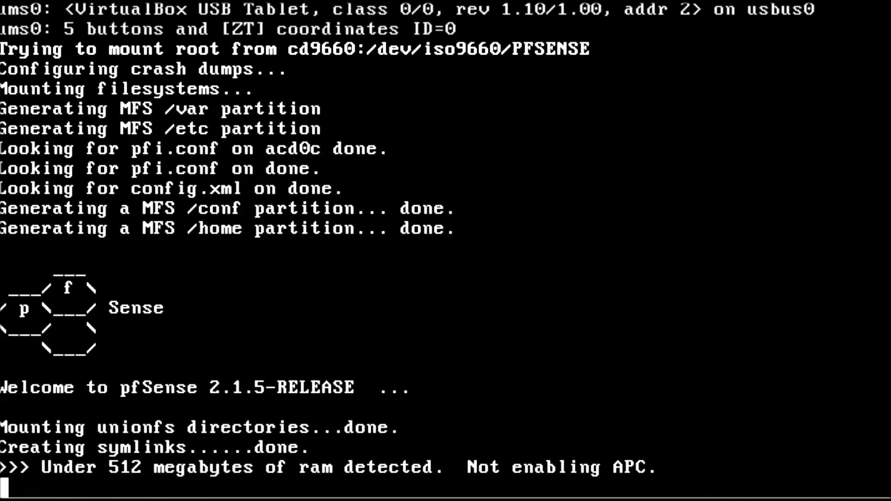
- Launch the pfSense installer and accept the default console settings
key("i")
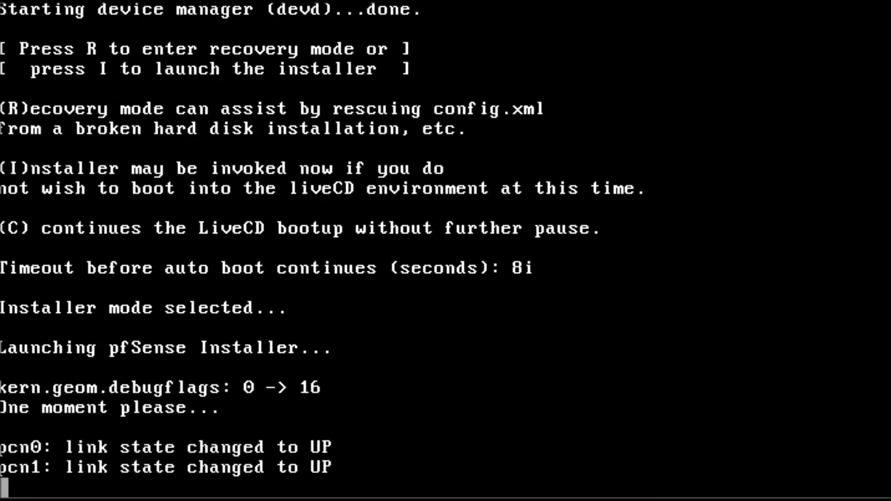
key("Down")
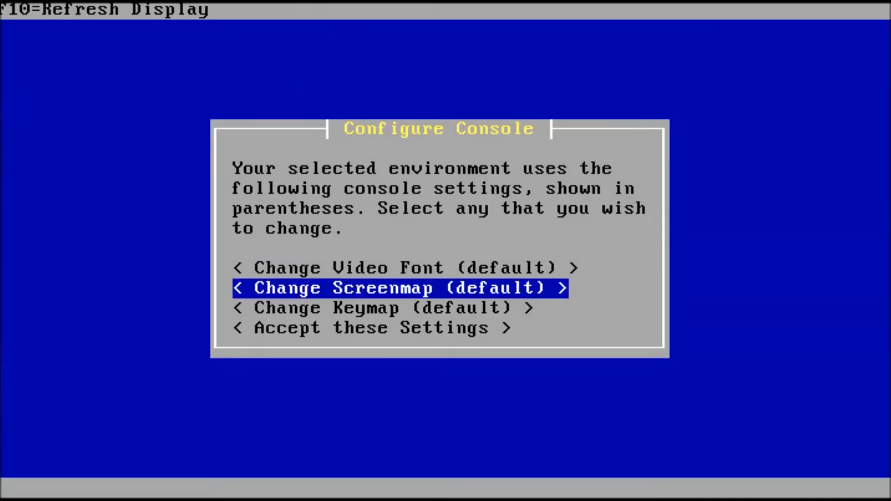
key("Down")
key("Down")
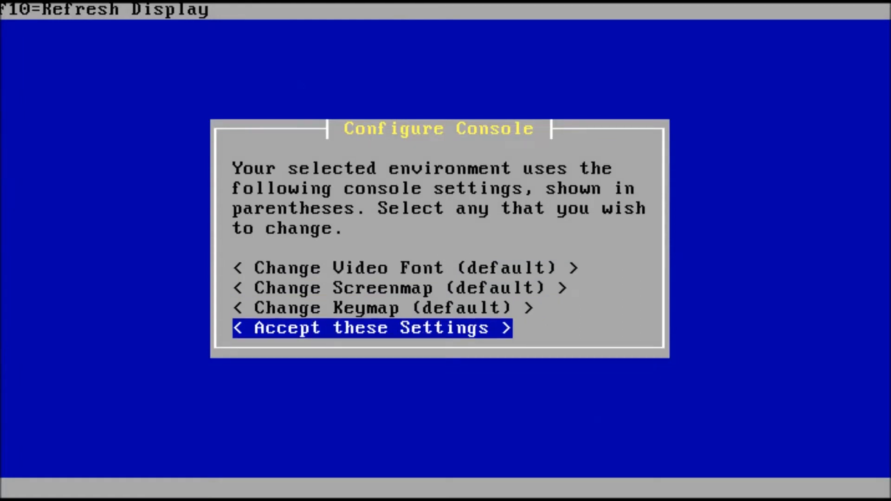
key("Return")
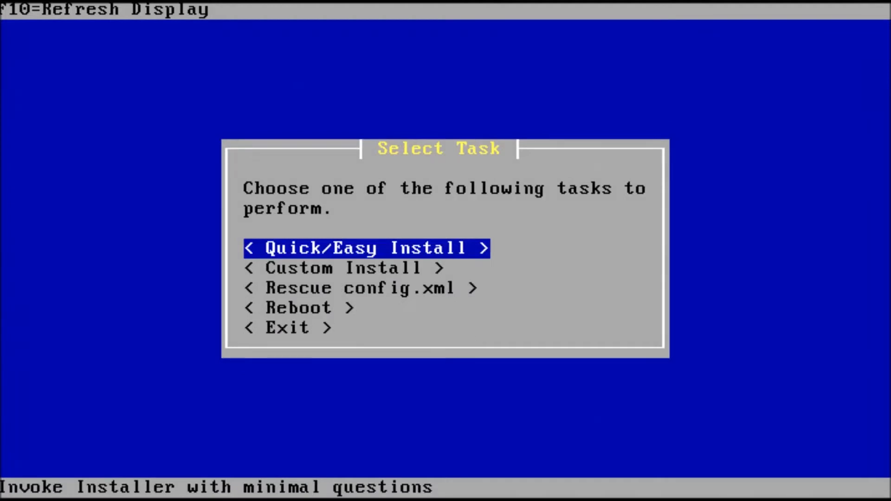
- Run the Quick/Easy Install with the Standard Kernel and reboot the machine
key("Return")
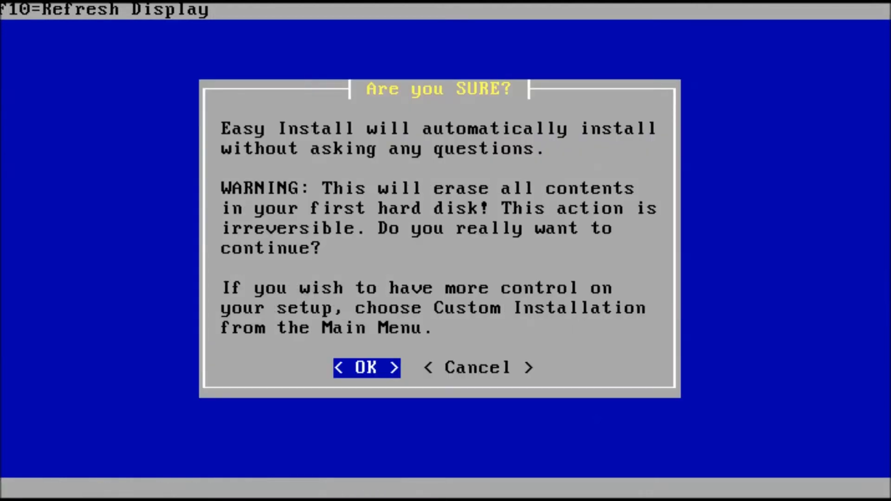
key("Return")
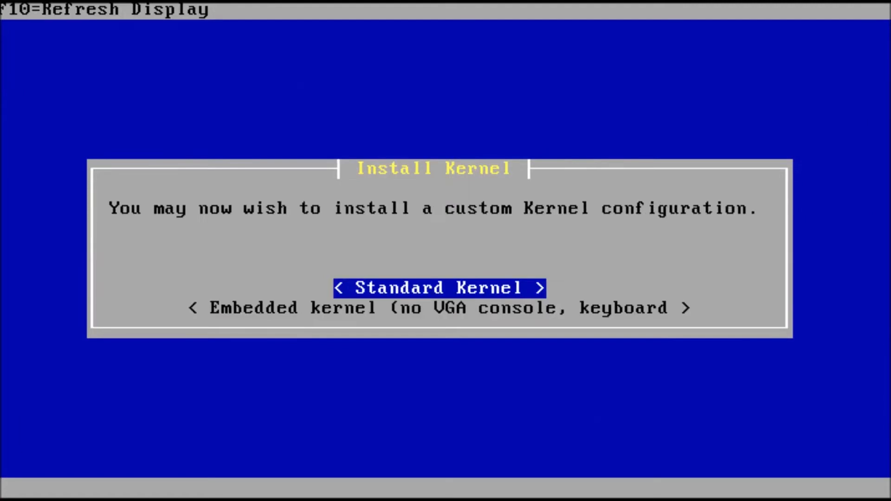
key("Return")
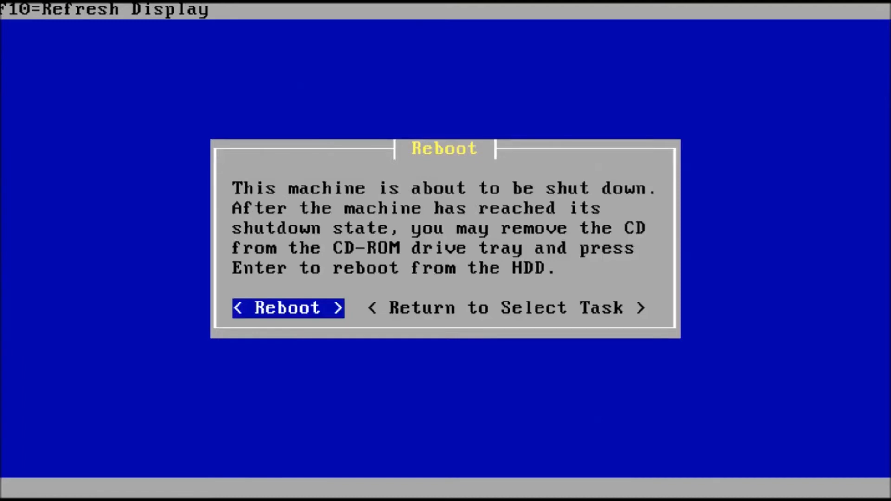
key("Return")
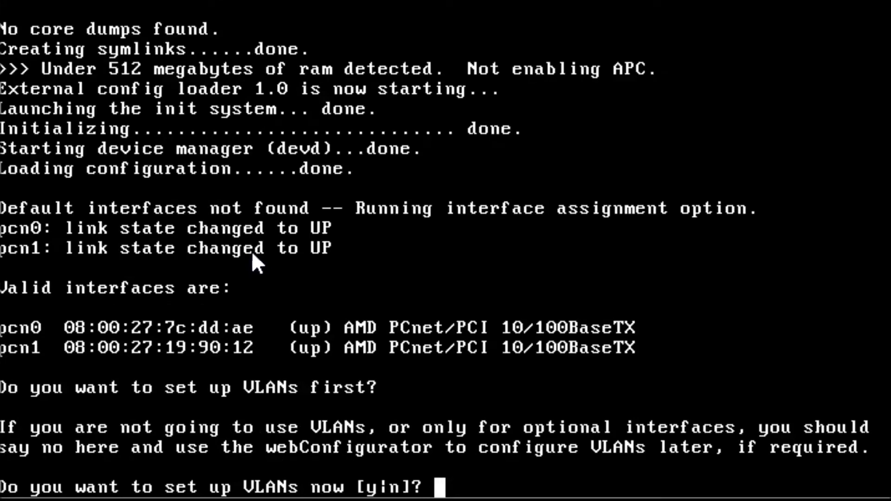
- Decline VLAN setup and assign pcn0 as the WAN interface
type("n")
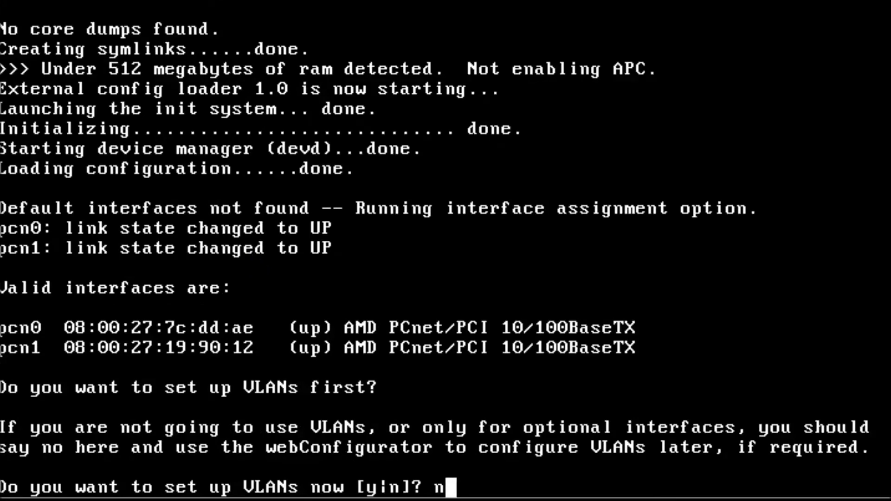
key("Return")
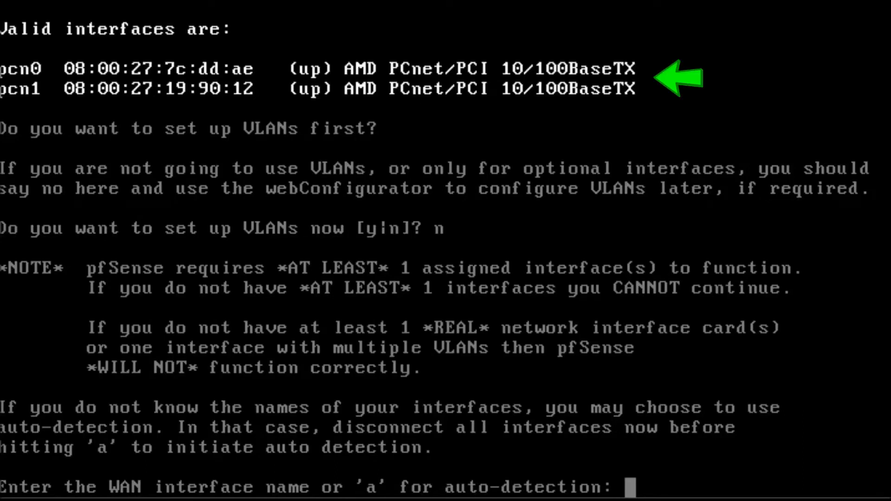
type("pcn0")
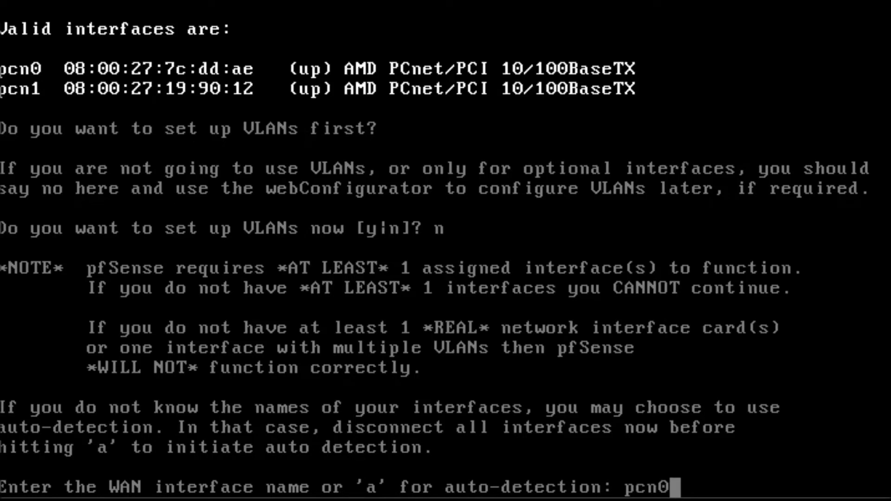
key("Return")
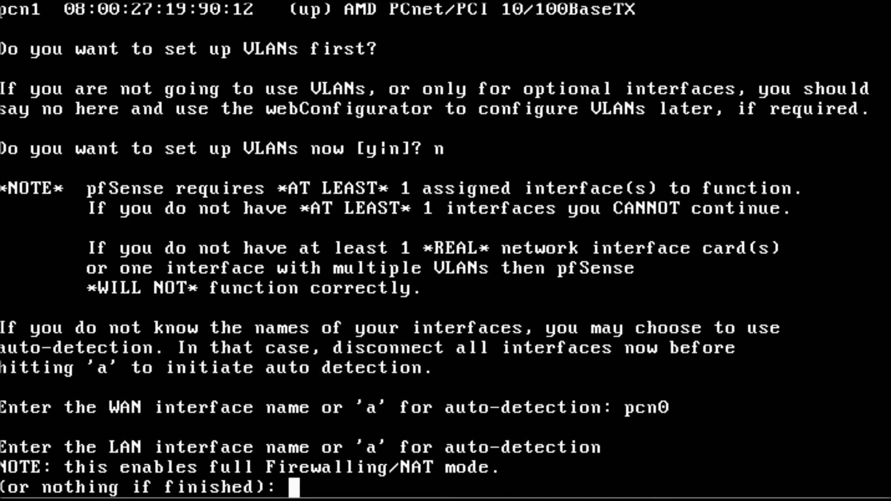
- Assign pcn1 as the LAN interface without any optional interface, and proceed with the interface assignment
type("pcn1")
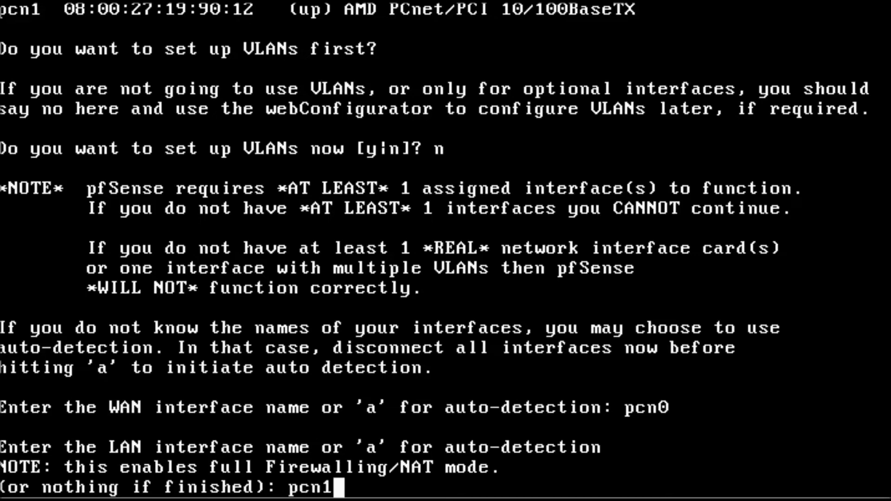
key("Return")
key("Return")
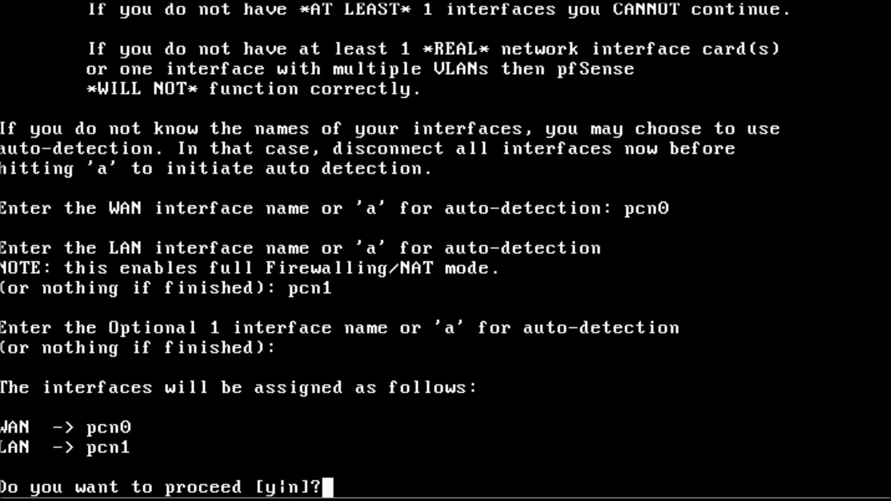
type("y")
key("Return")
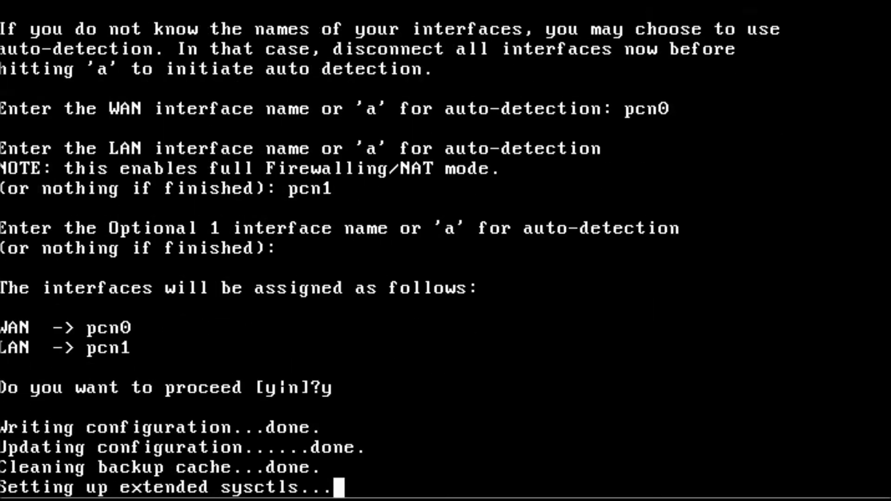